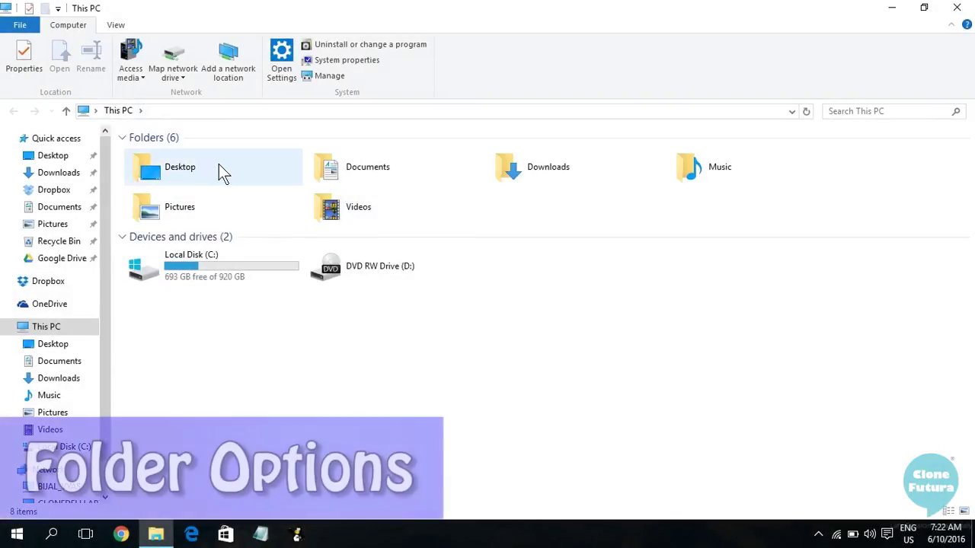
Step: Open the Desktop folder from This PC, briefly selecting and deselecting CloneFuturaDellData
double_click(219, 164)
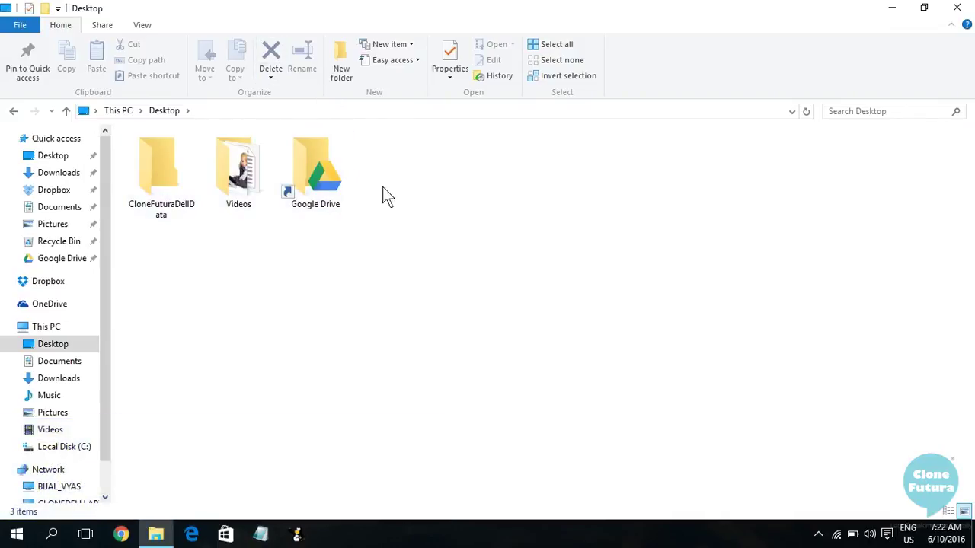
click(170, 181)
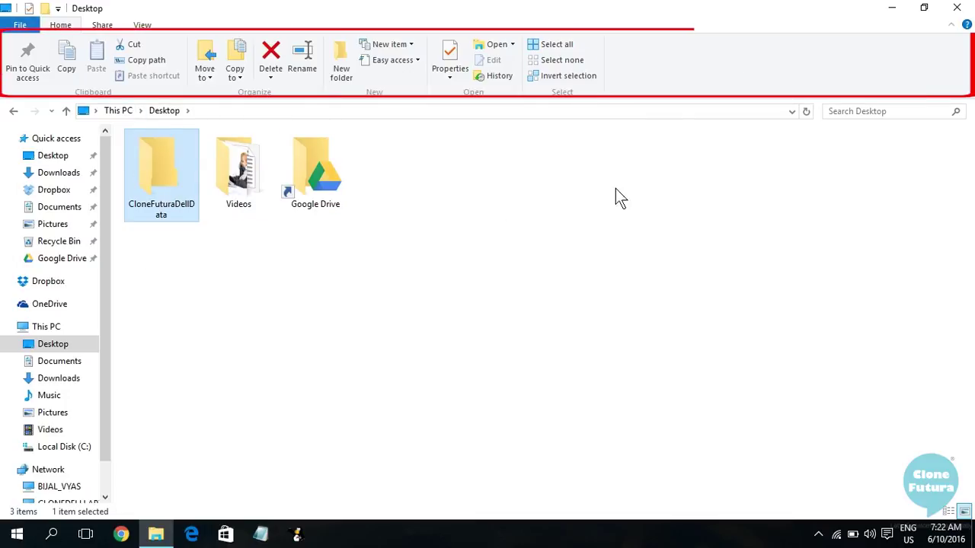
click(571, 331)
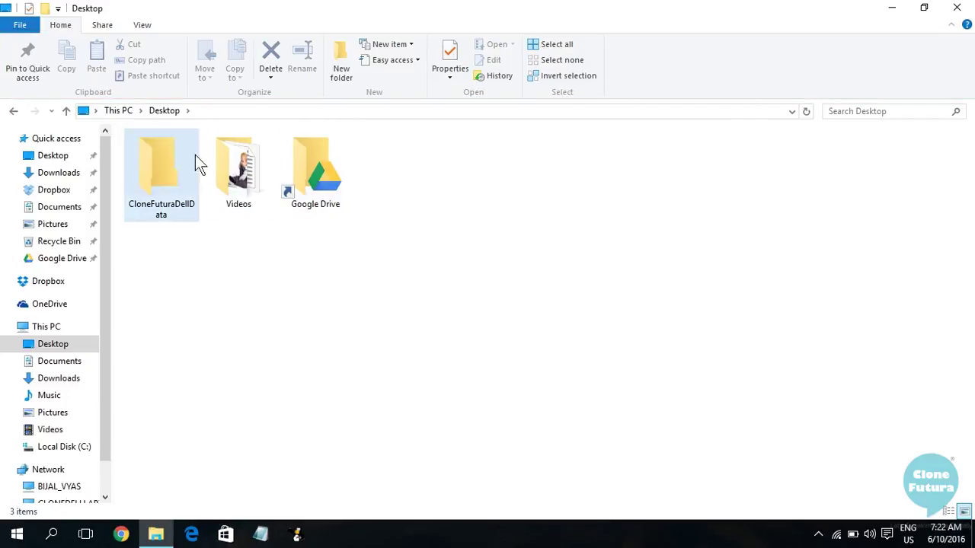
Step: Copy the CloneFuturaDellData folder to the clipboard from the Home ribbon
click(169, 168)
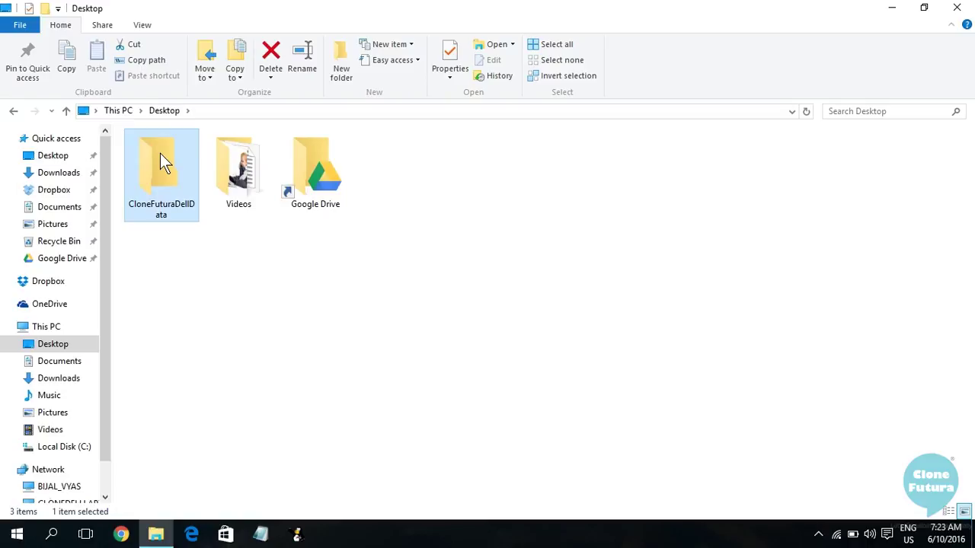
click(60, 59)
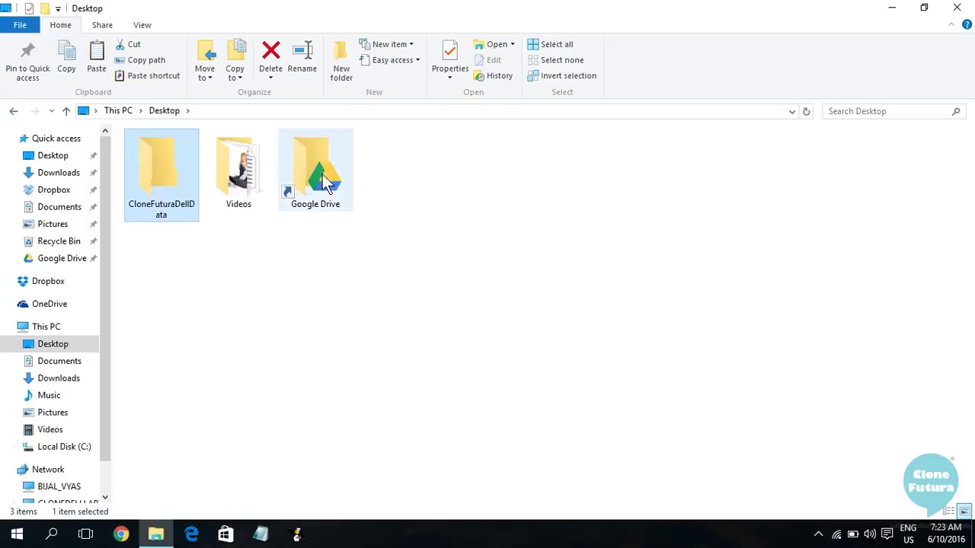
click(413, 190)
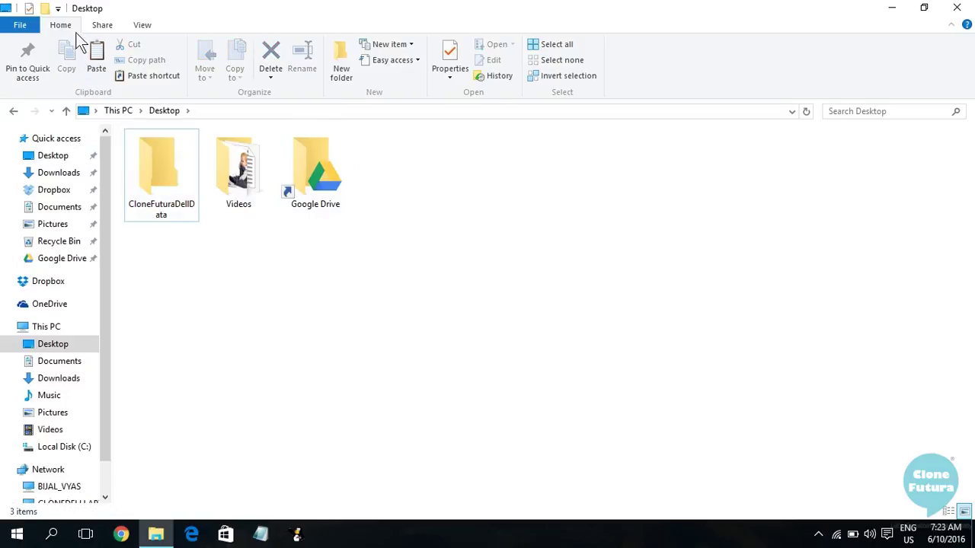
Step: Paste CloneFuturaDellData onto the Desktop, then pause, resume and cancel the copy partway
click(108, 73)
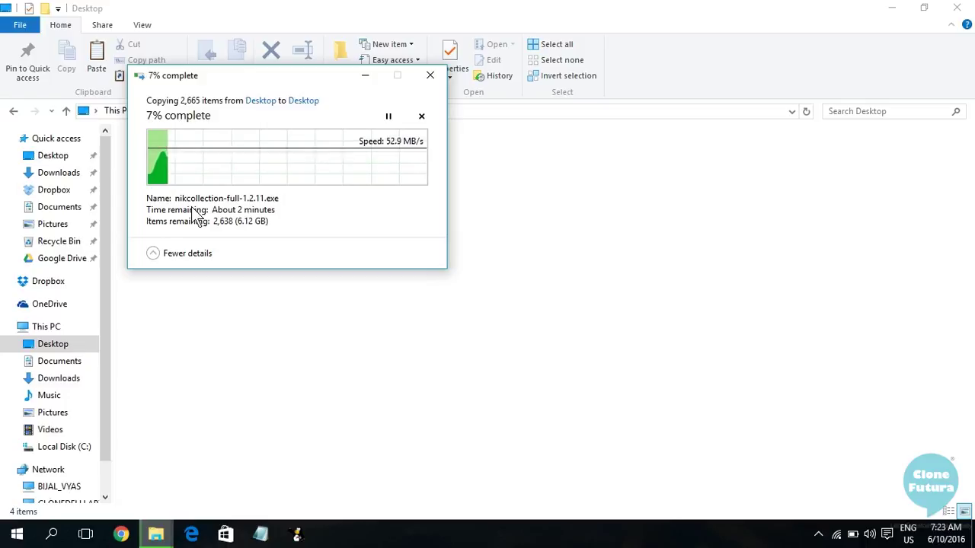
click(388, 116)
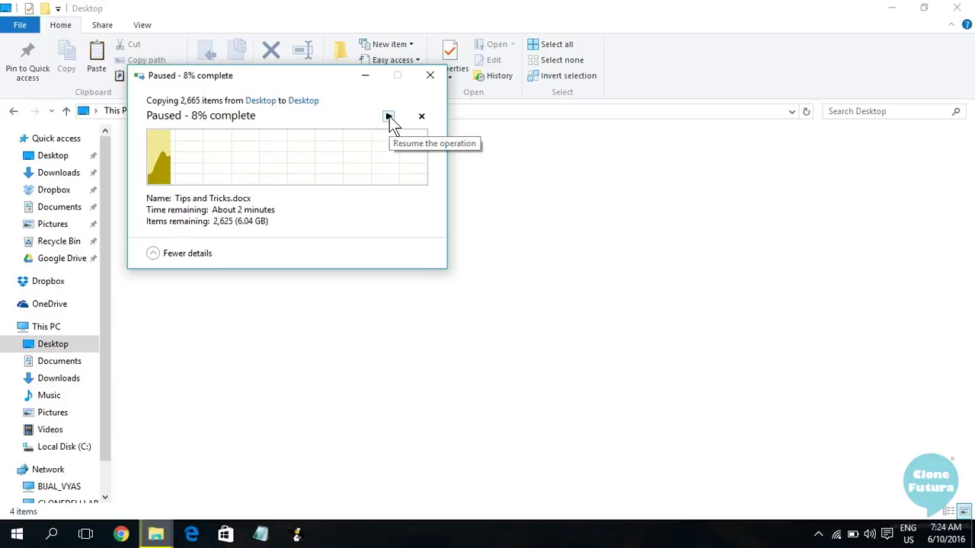
click(390, 116)
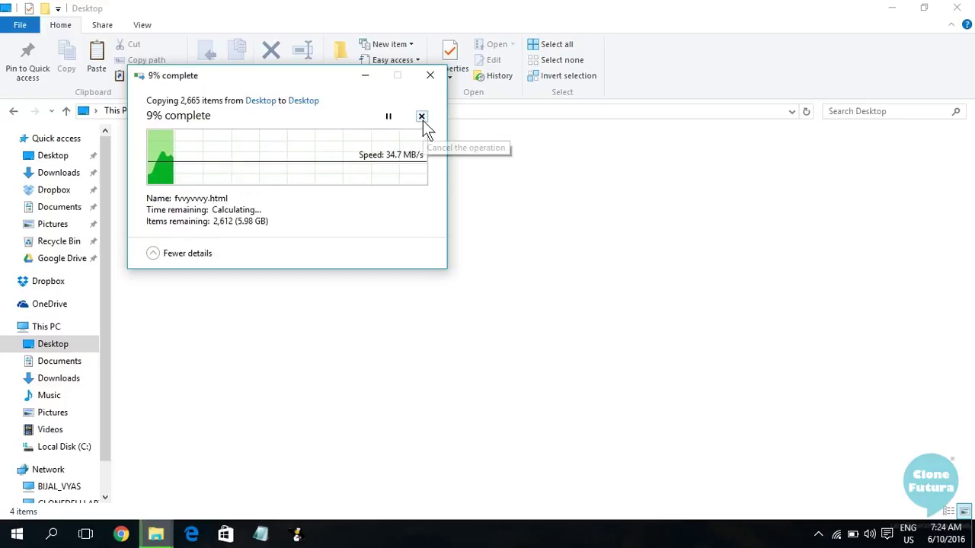
click(422, 121)
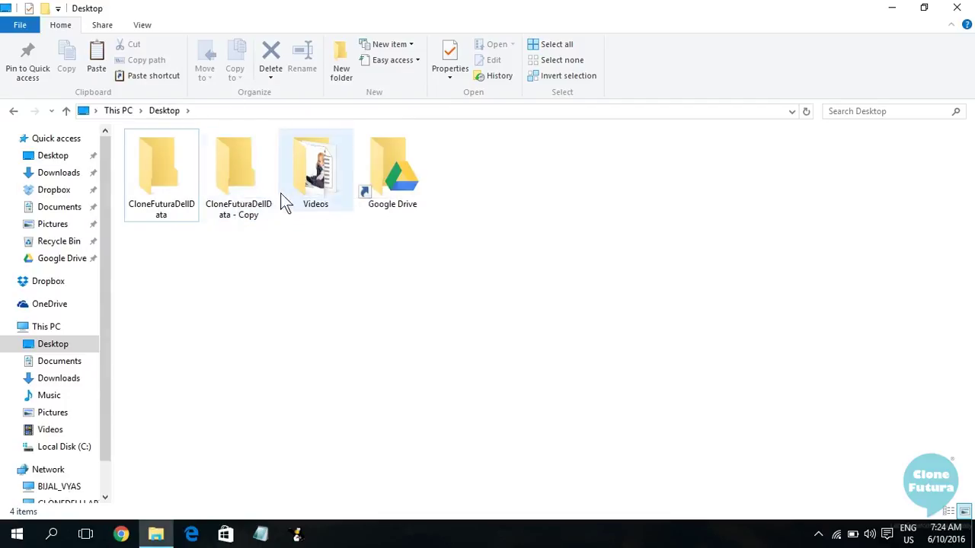
Step: Delete the 'CloneFuturaDellData - Copy' folder from the Desktop
click(238, 172)
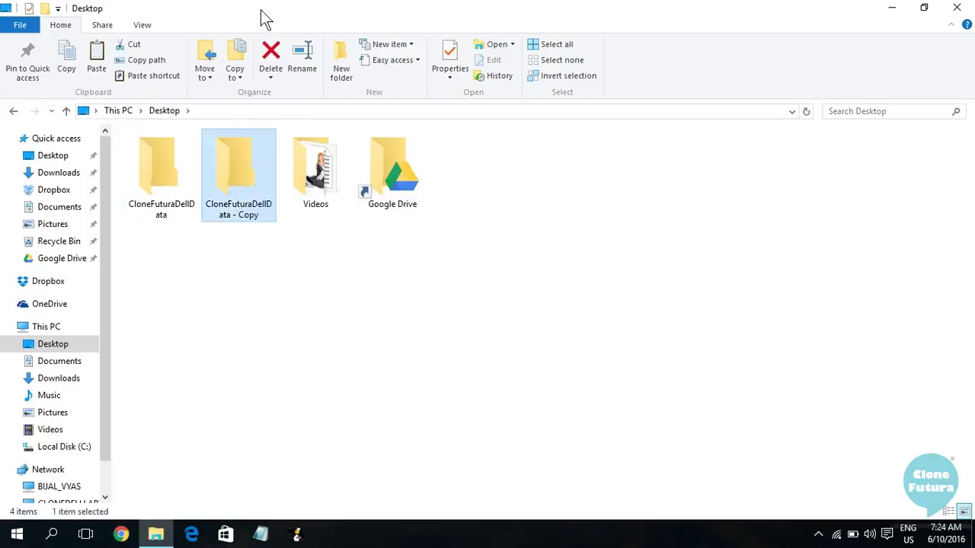
click(278, 62)
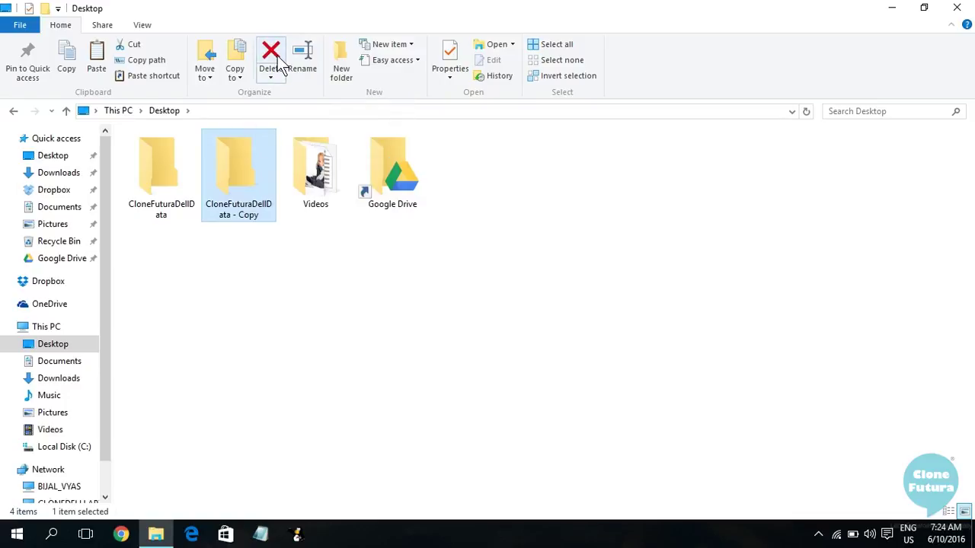
drag(501, 317, 226, 245)
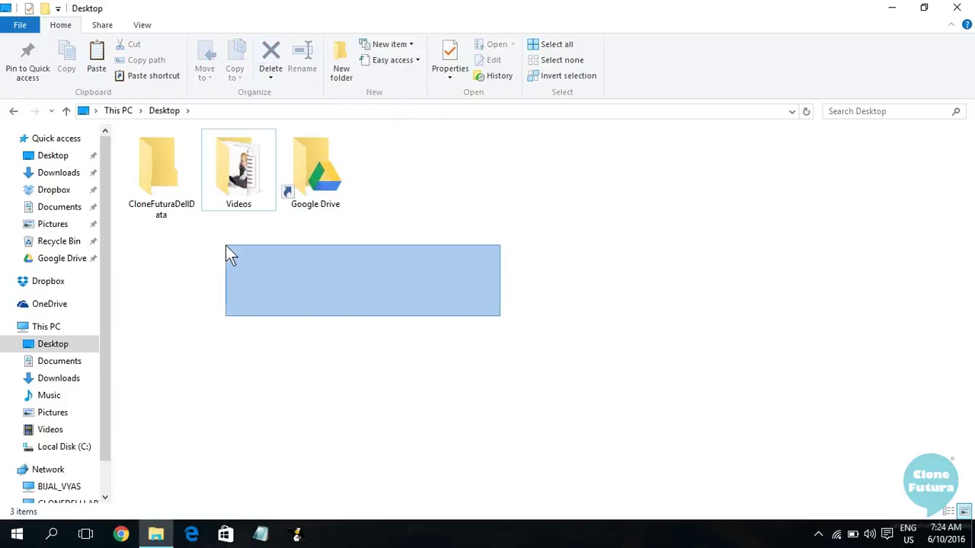
Step: Start copying Videos into Documents, cancel it near 6%, and list Move to destinations
click(259, 146)
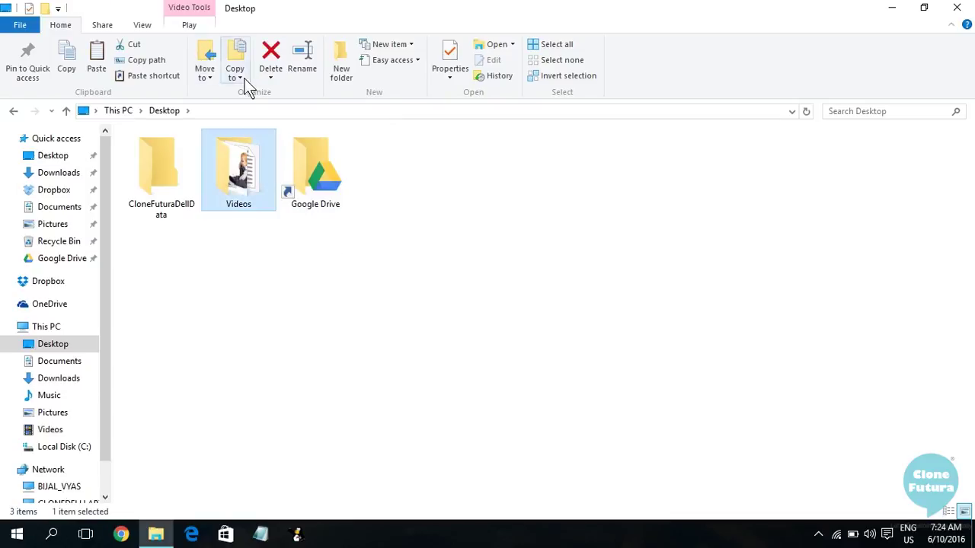
click(247, 72)
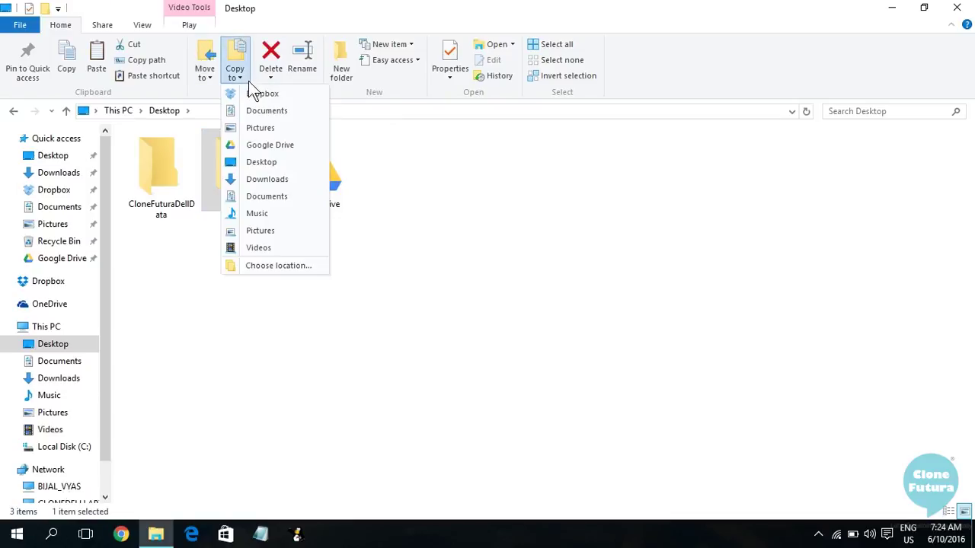
click(295, 145)
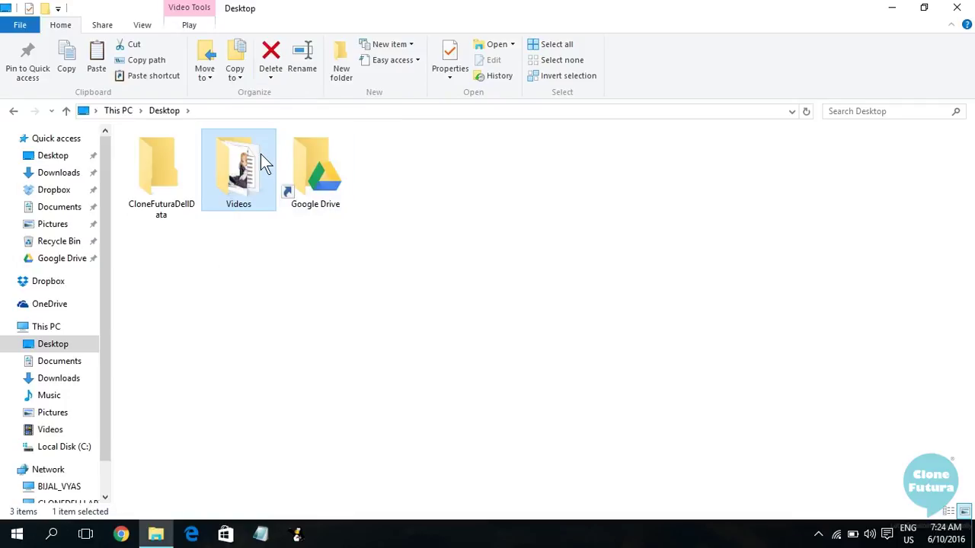
click(235, 76)
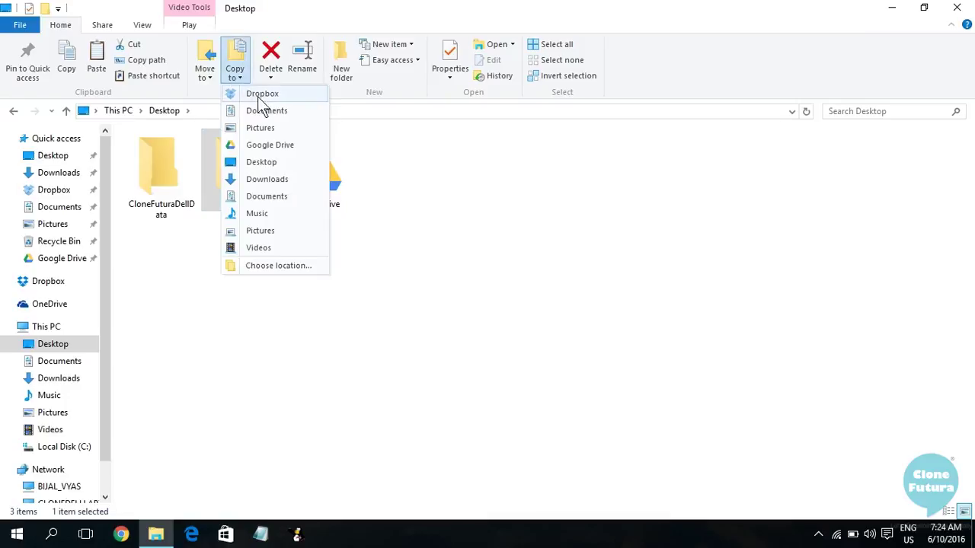
click(262, 111)
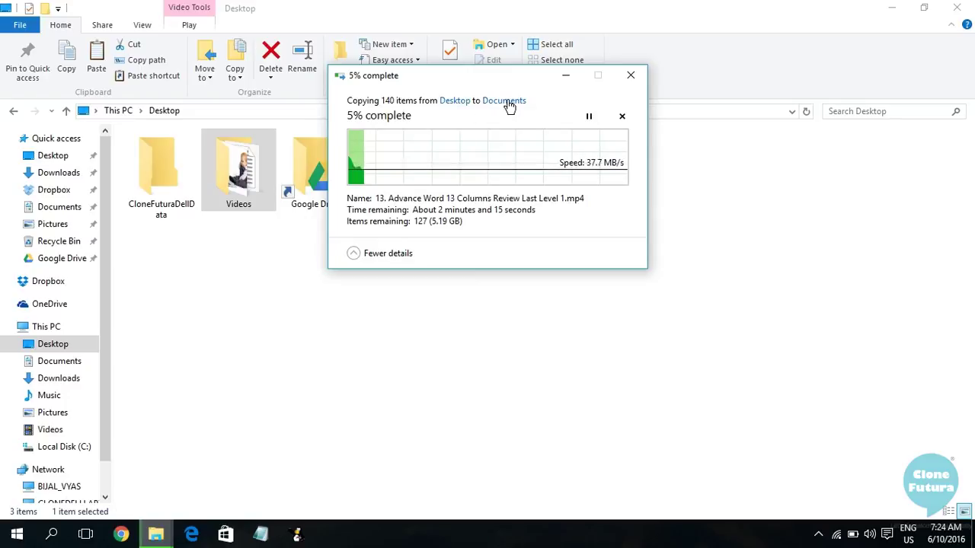
click(622, 115)
click(214, 75)
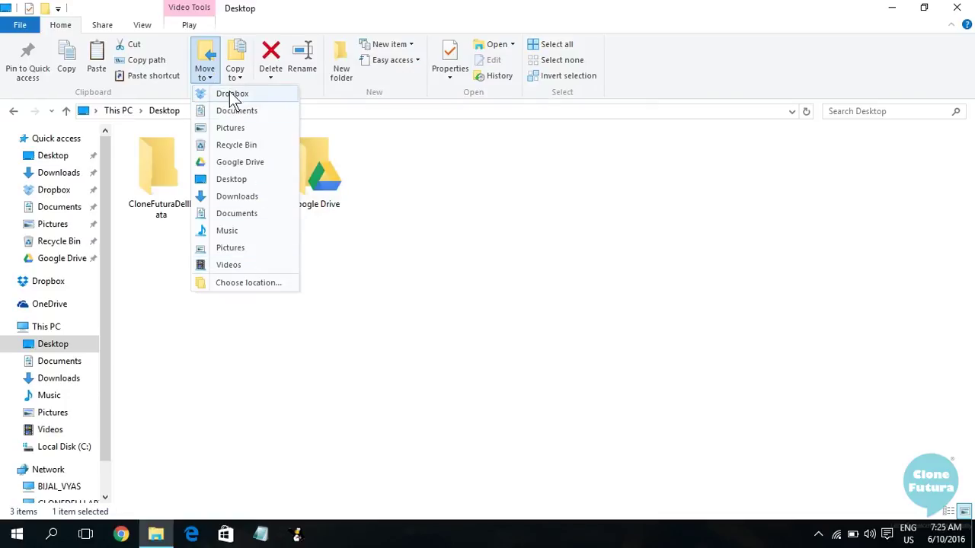
Step: Close the Move to destinations list without moving the Videos folder
click(357, 253)
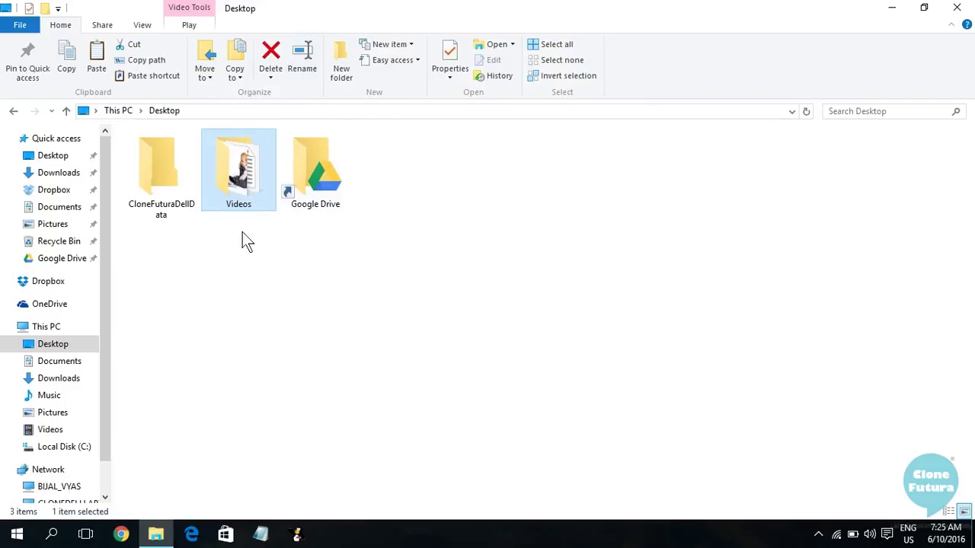
Step: Rename the Videos folder to 'Education videos'
click(301, 61)
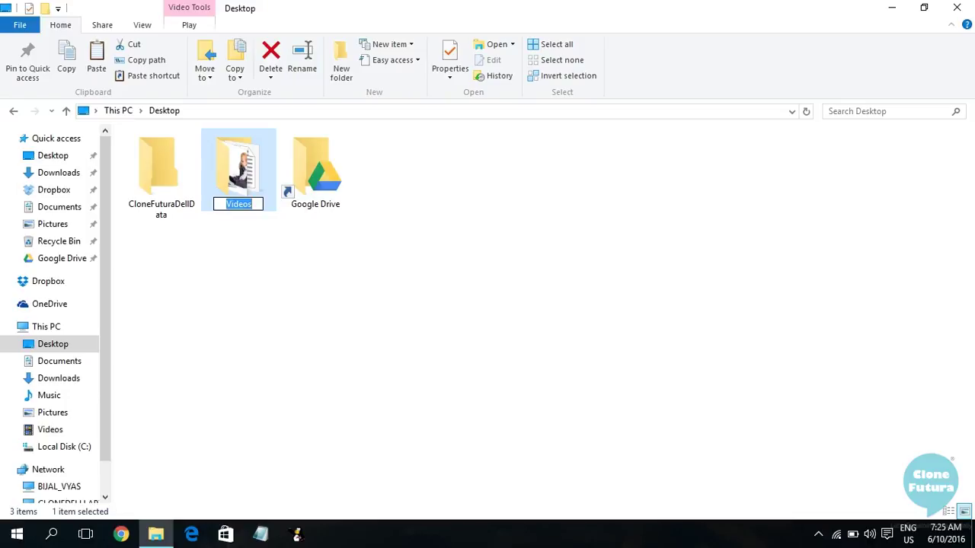
text(Education)
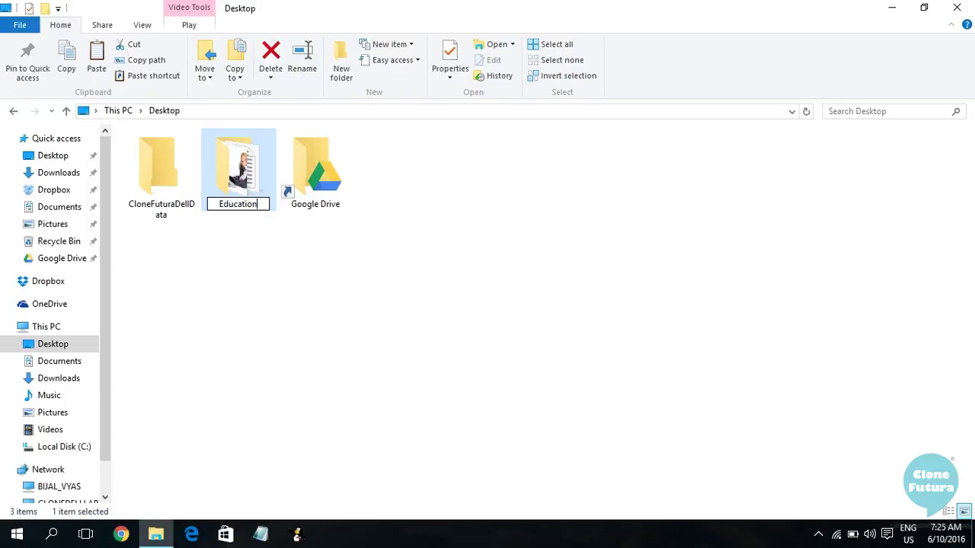
text( videos)
key(Return)
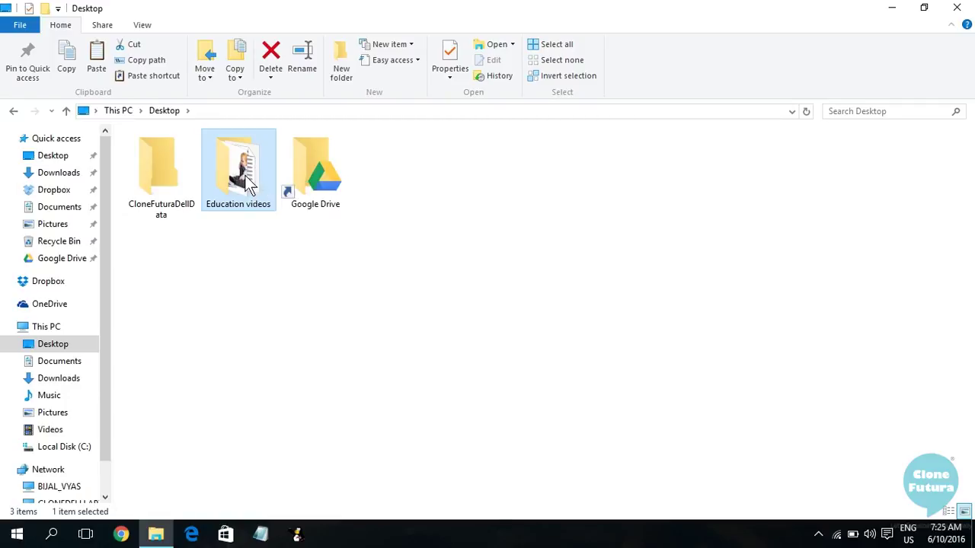
right_click(246, 182)
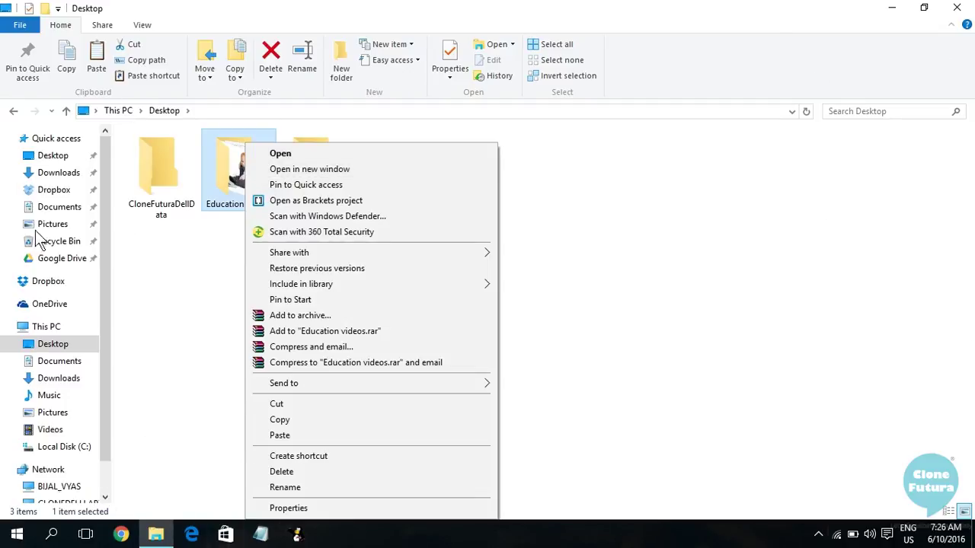
click(351, 165)
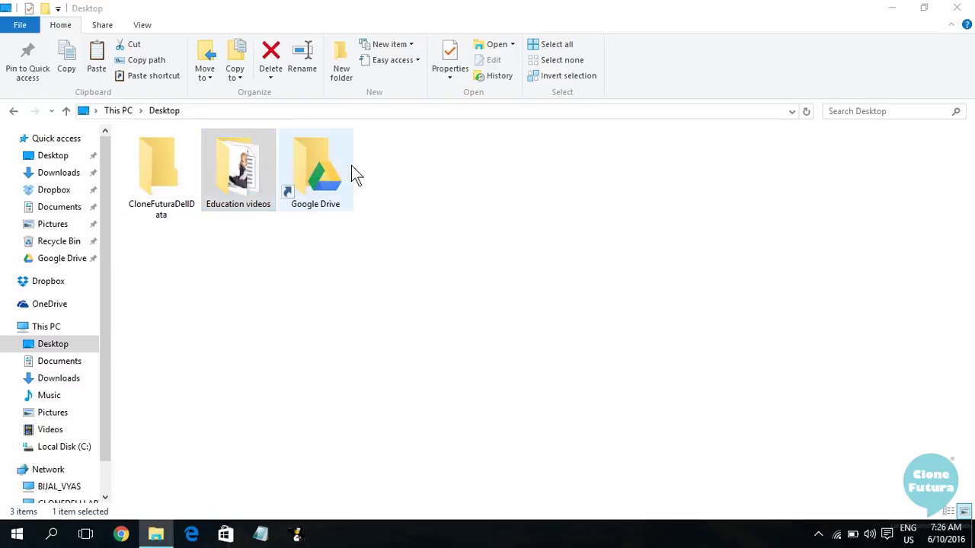
right_click(229, 143)
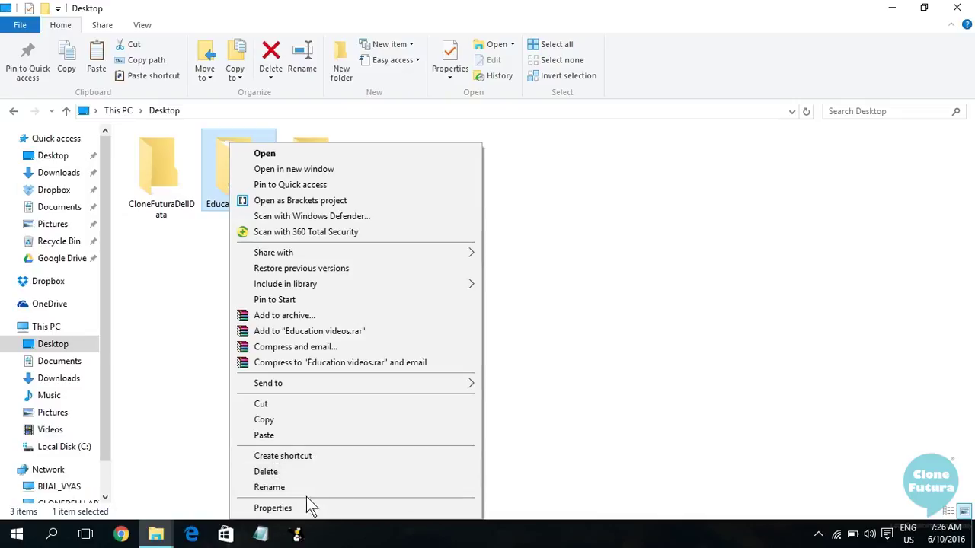
click(608, 392)
click(245, 177)
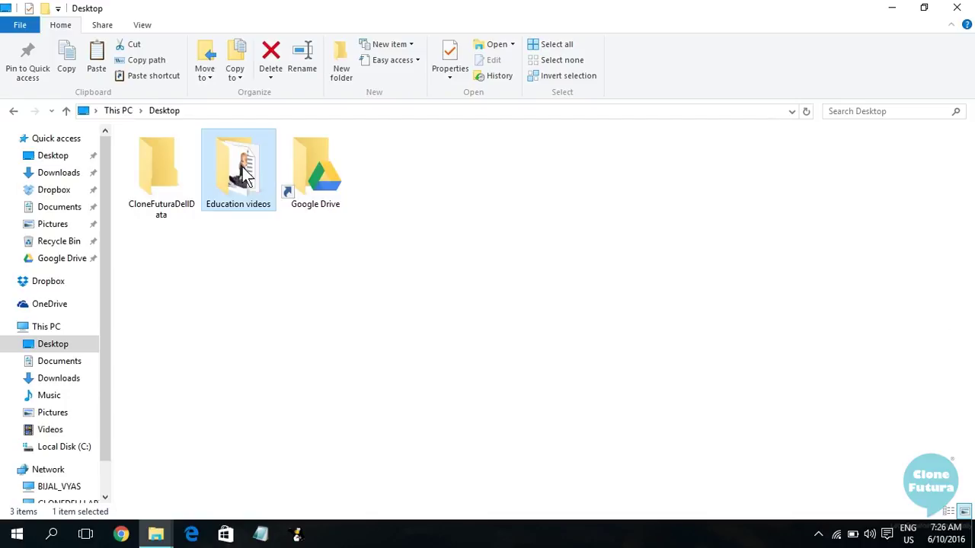
Step: Copy Education videos with Ctrl+C, then select CloneFuturaDellData (6.61 GB)
key(ctrl+c)
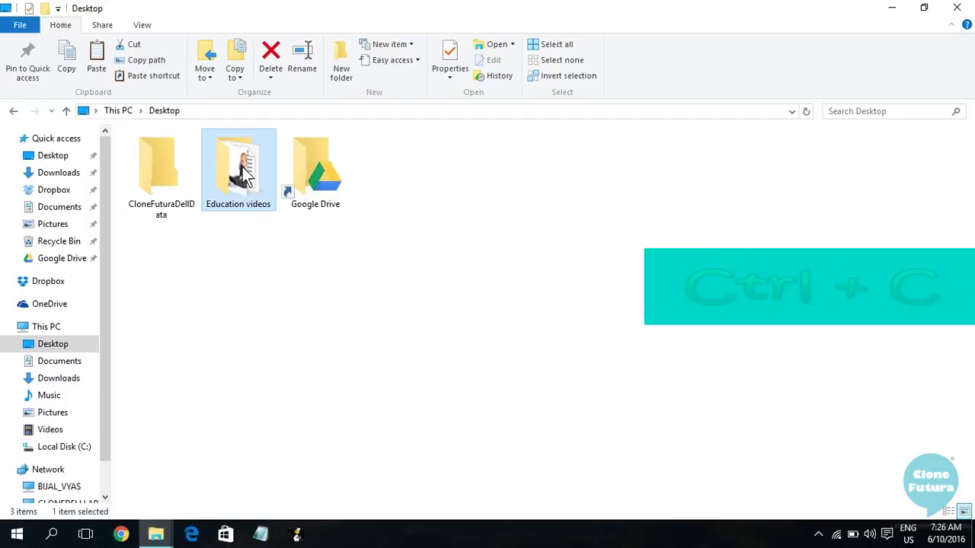
click(504, 260)
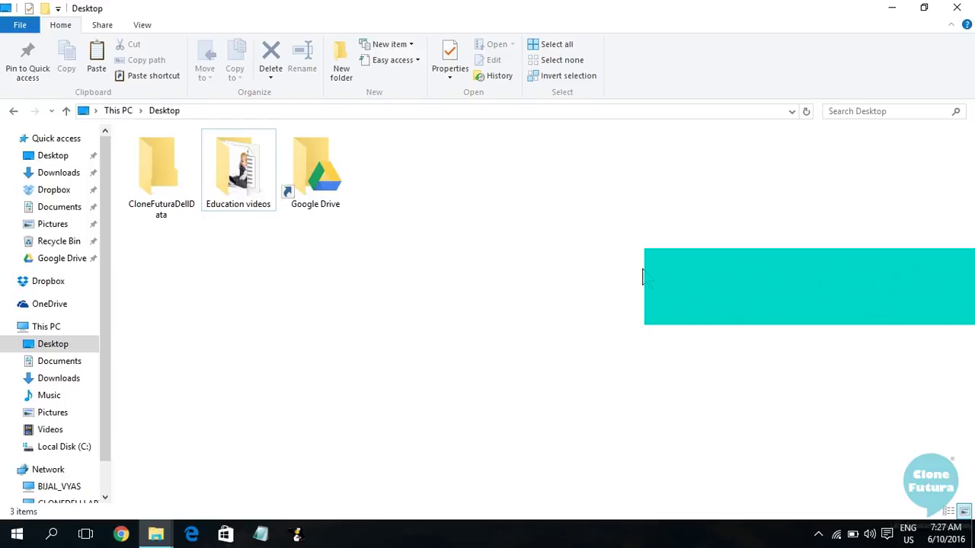
click(146, 193)
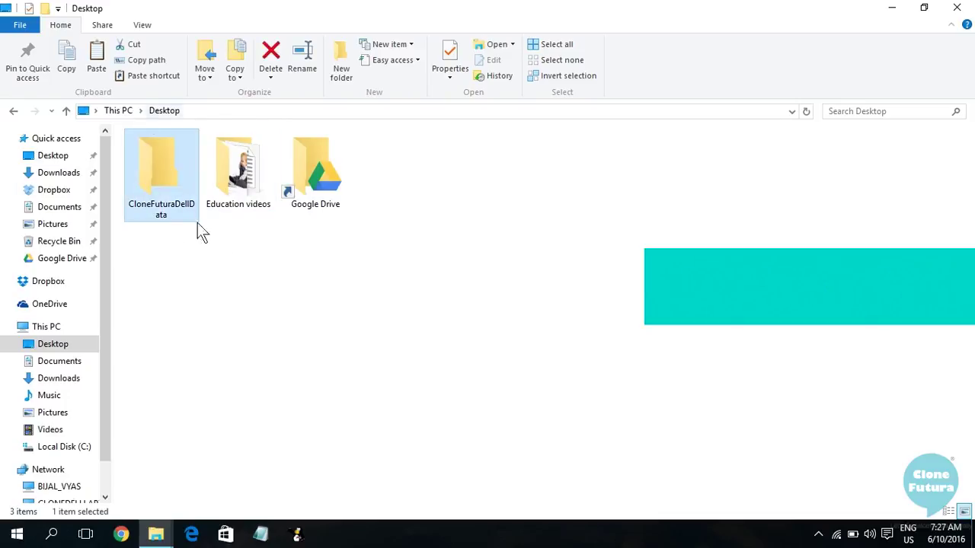
mouse_move(160, 175)
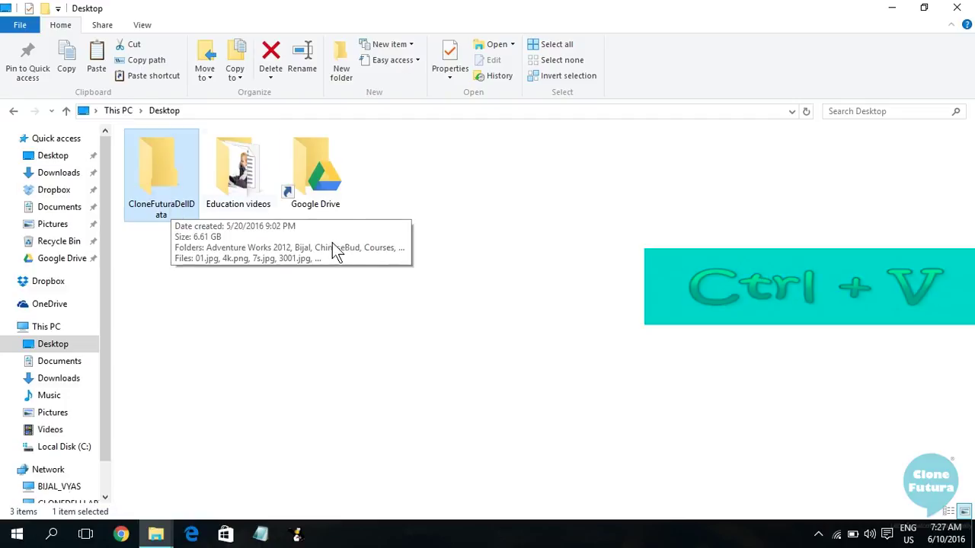
Step: Box-select Education videos and Google Drive, then select all three Desktop items with Ctrl+A
click(362, 272)
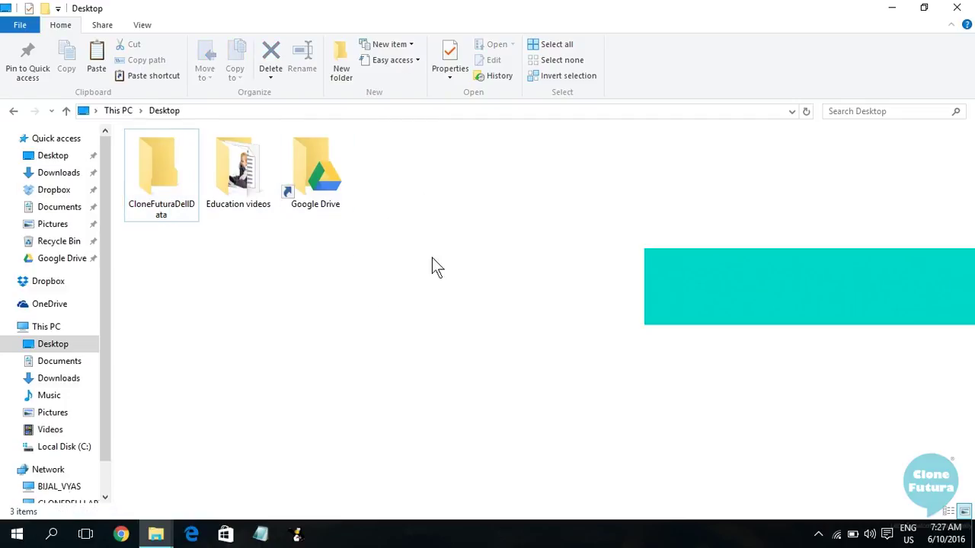
drag(446, 272, 123, 161)
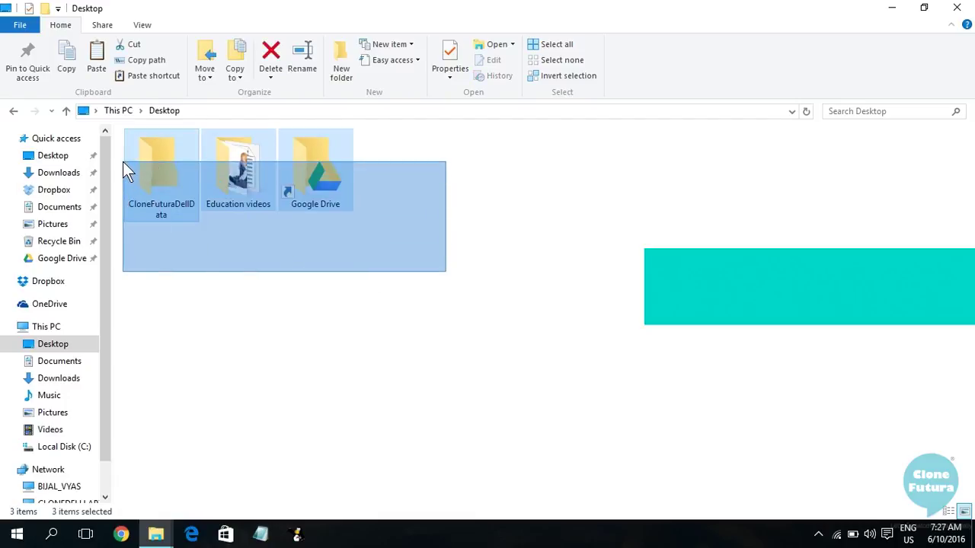
click(331, 251)
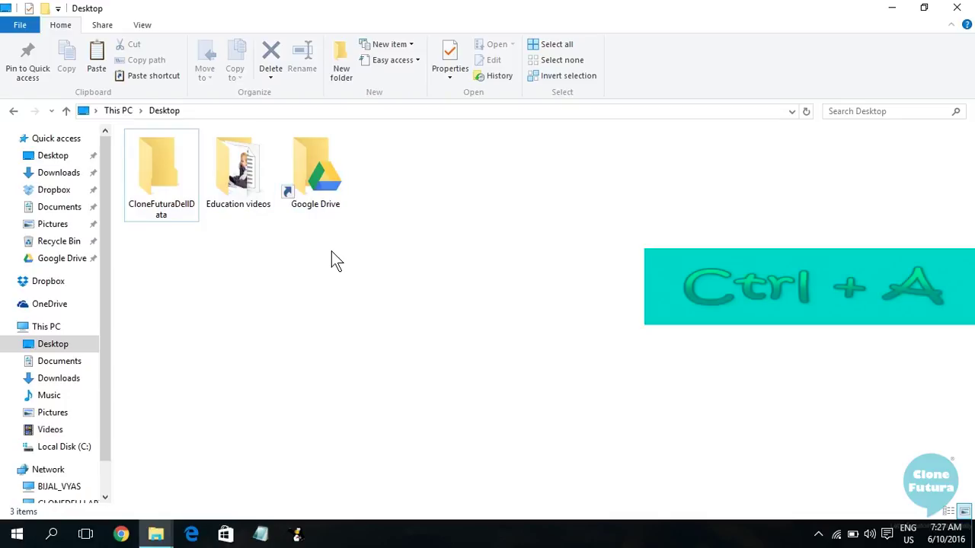
key(ctrl+a)
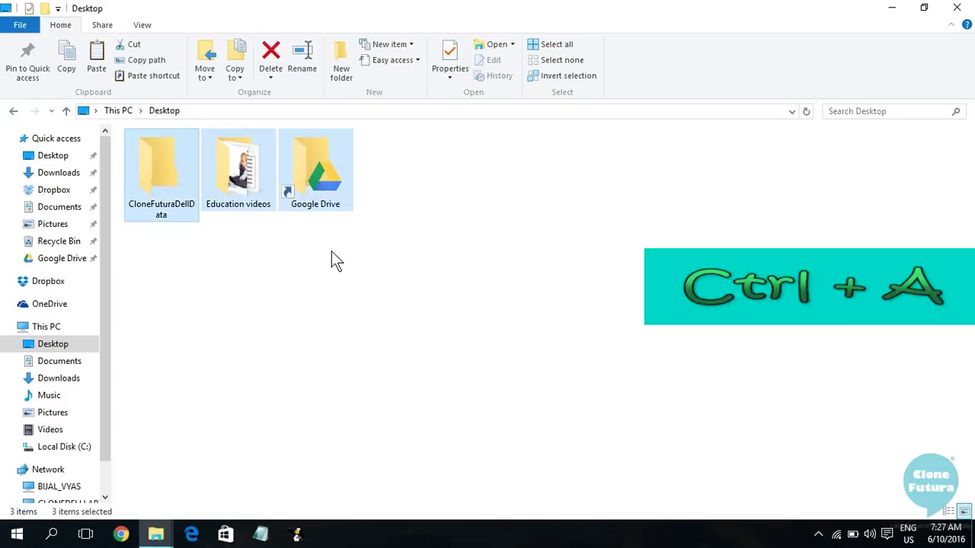